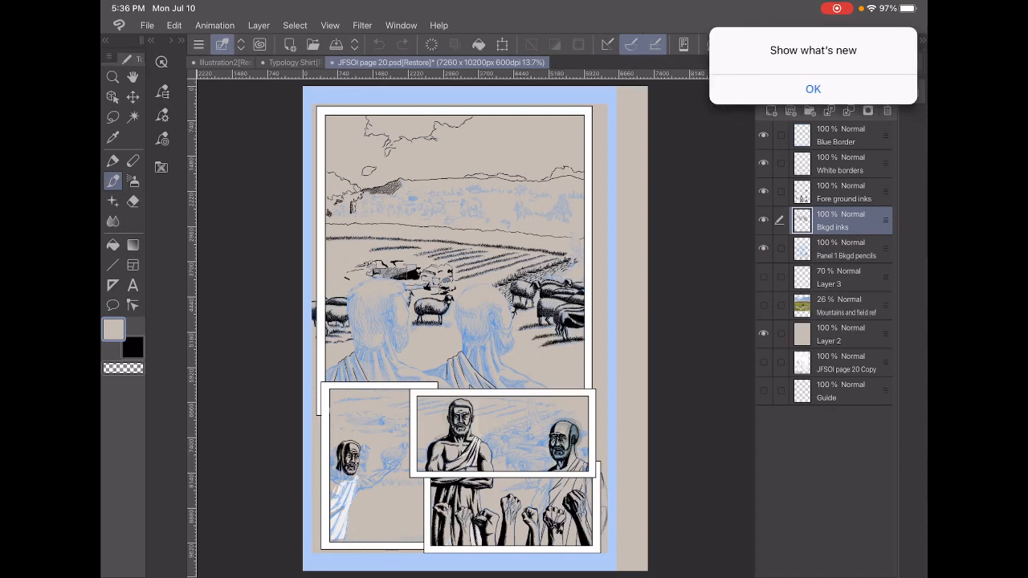
Step: Dismiss the what's-new notice so the page 20 artwork is unobstructed
click(812, 89)
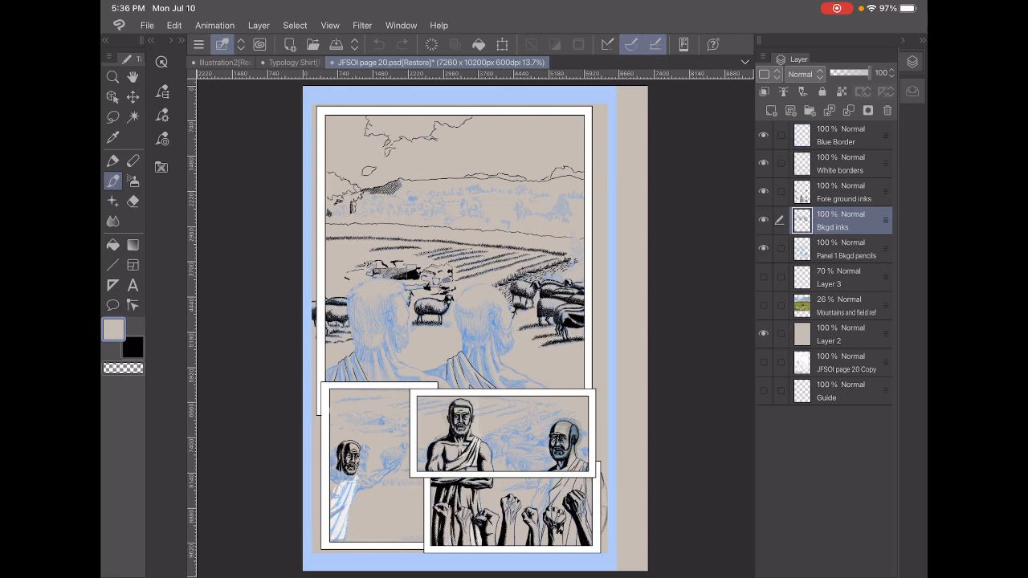
scroll(450, 241, up, 10)
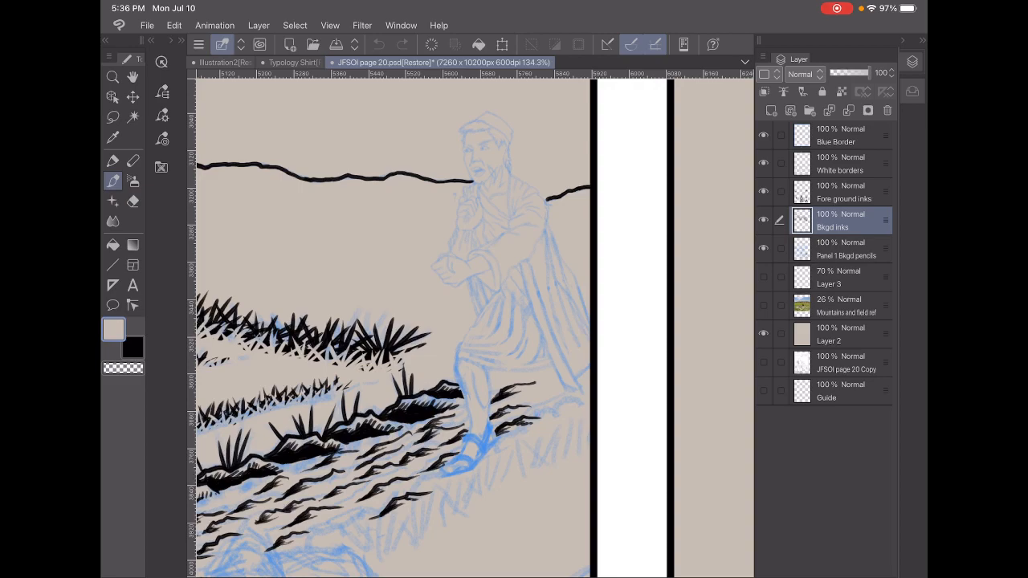
scroll(450, 241, down, 10)
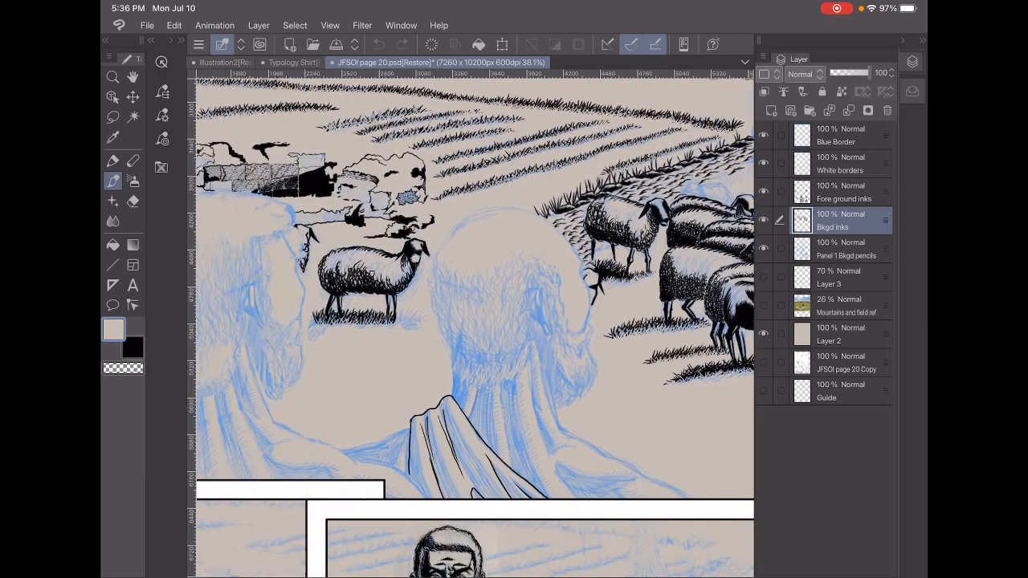
scroll(450, 241, down, 3)
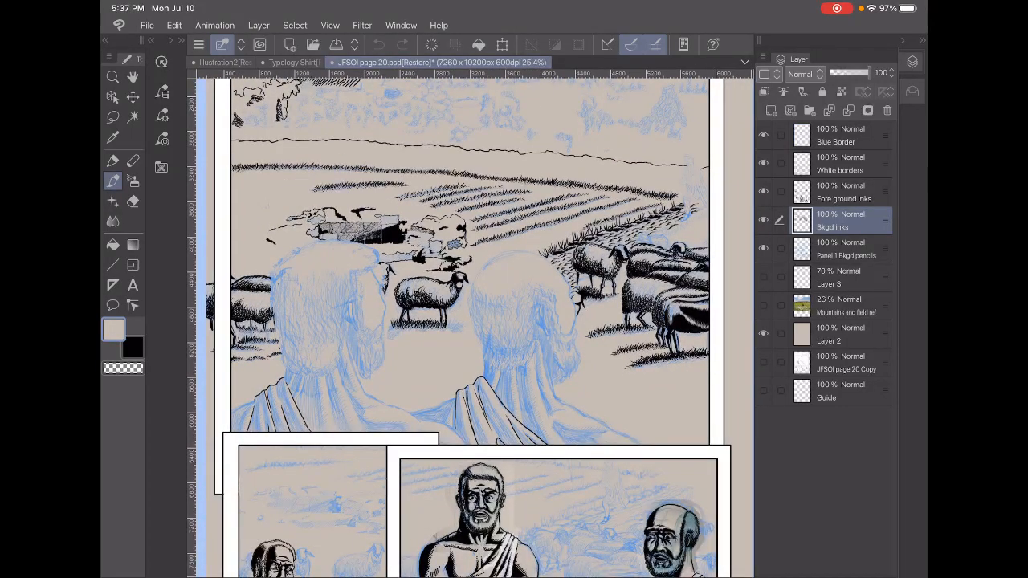
scroll(465, 321, down, 5)
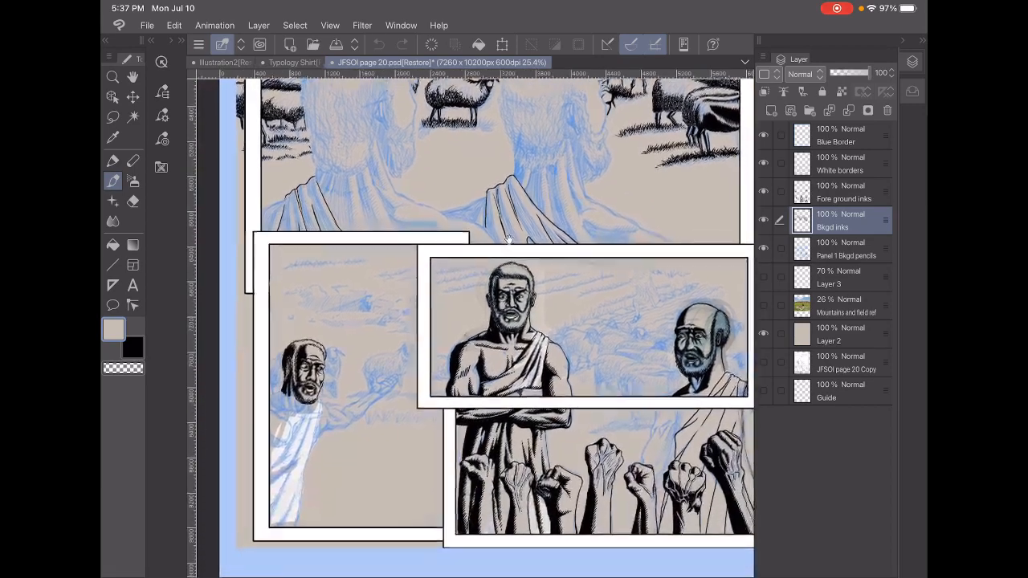
scroll(466, 322, up, 4)
scroll(401, 281, up, 2)
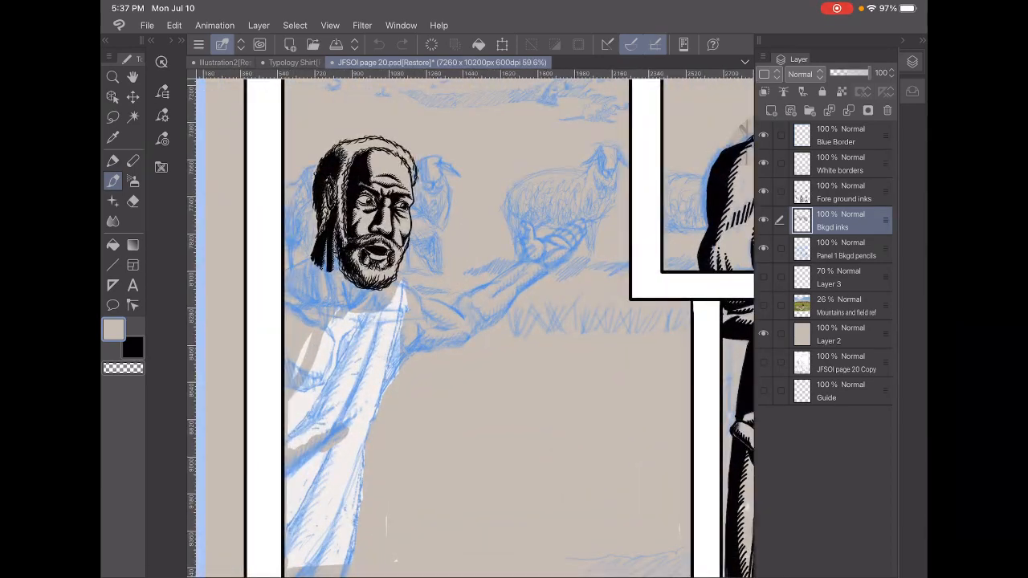
scroll(465, 321, down, 4)
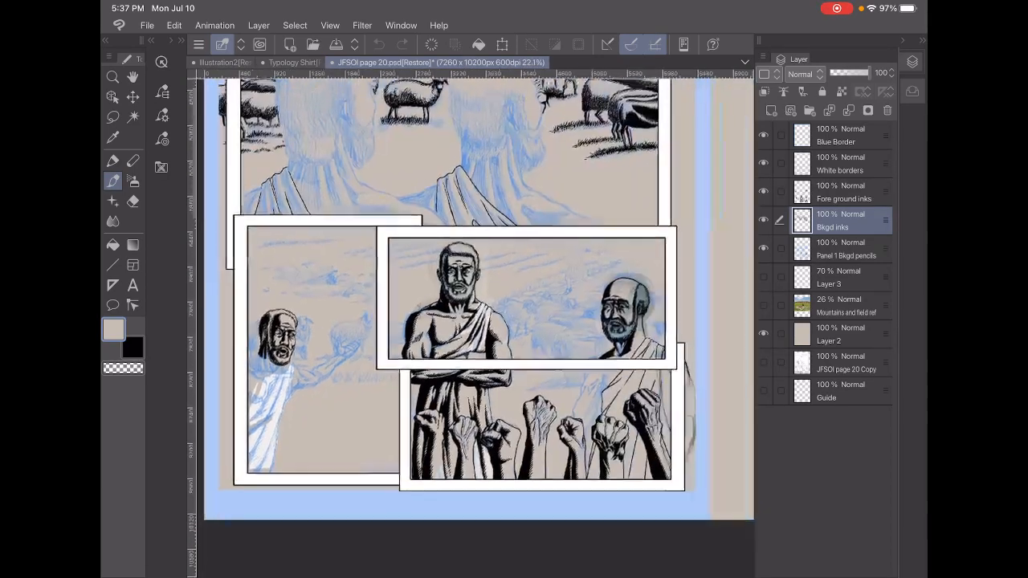
scroll(466, 281, up, 5)
scroll(466, 281, down, 2)
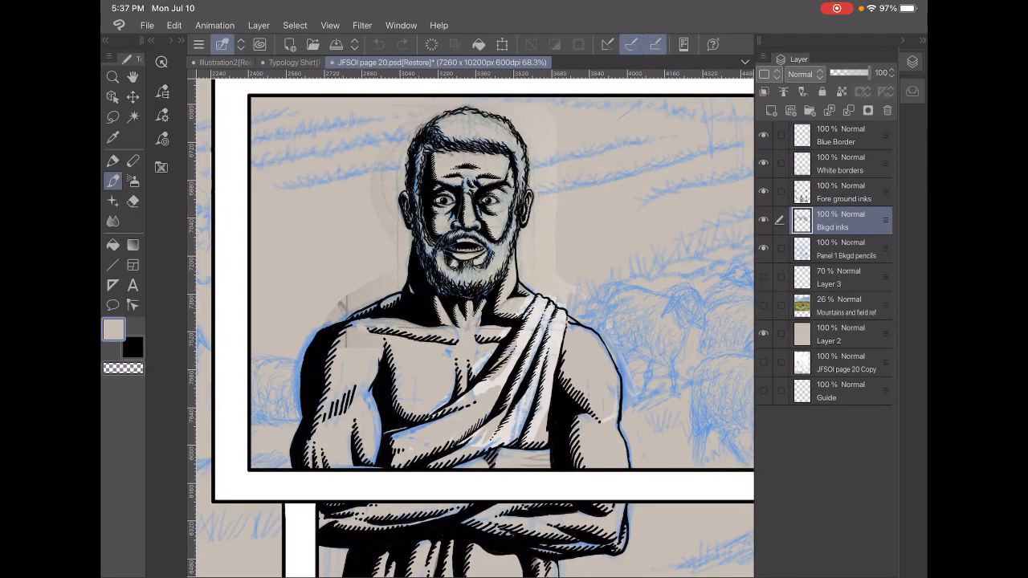
scroll(482, 281, down, 3)
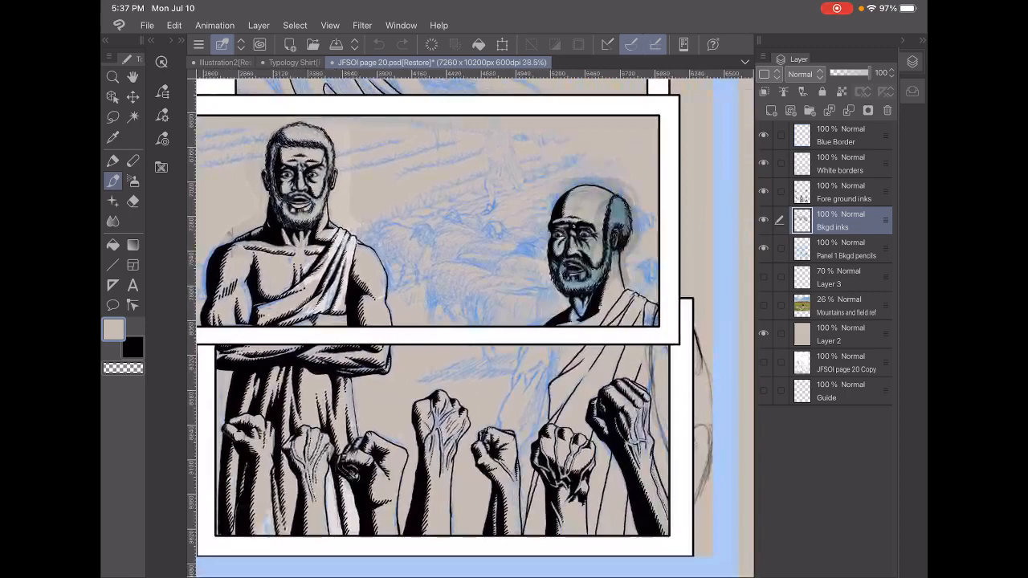
scroll(482, 282, up, 5)
scroll(465, 281, down, 4)
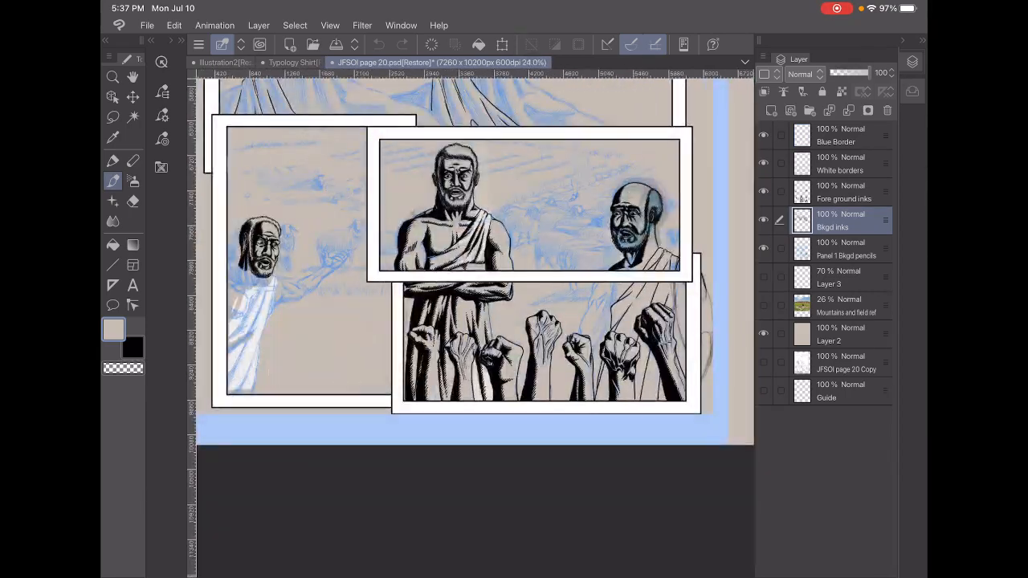
scroll(465, 321, up, 4)
scroll(474, 281, right, 4)
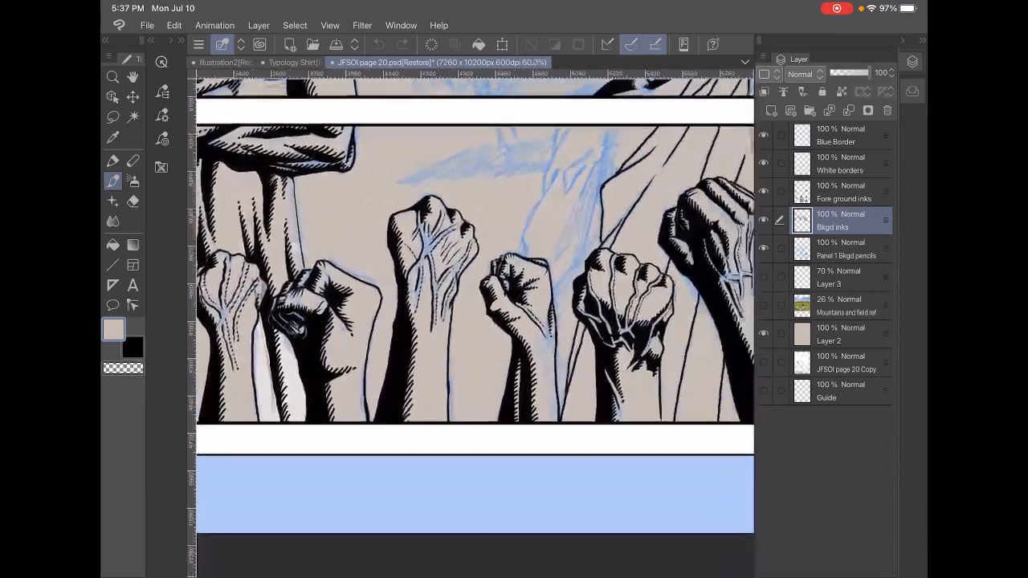
scroll(474, 281, down, 4)
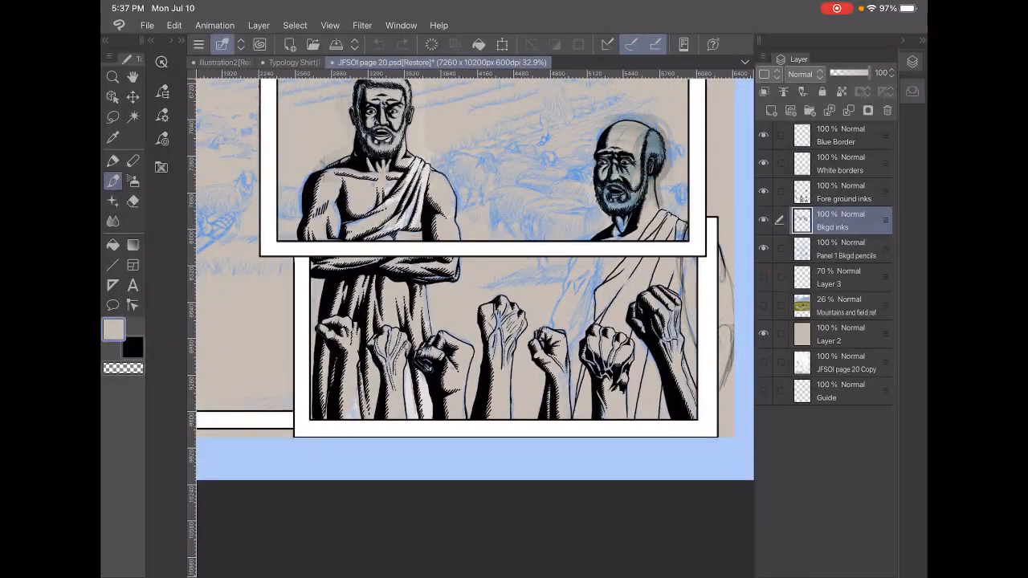
scroll(474, 281, down, 4)
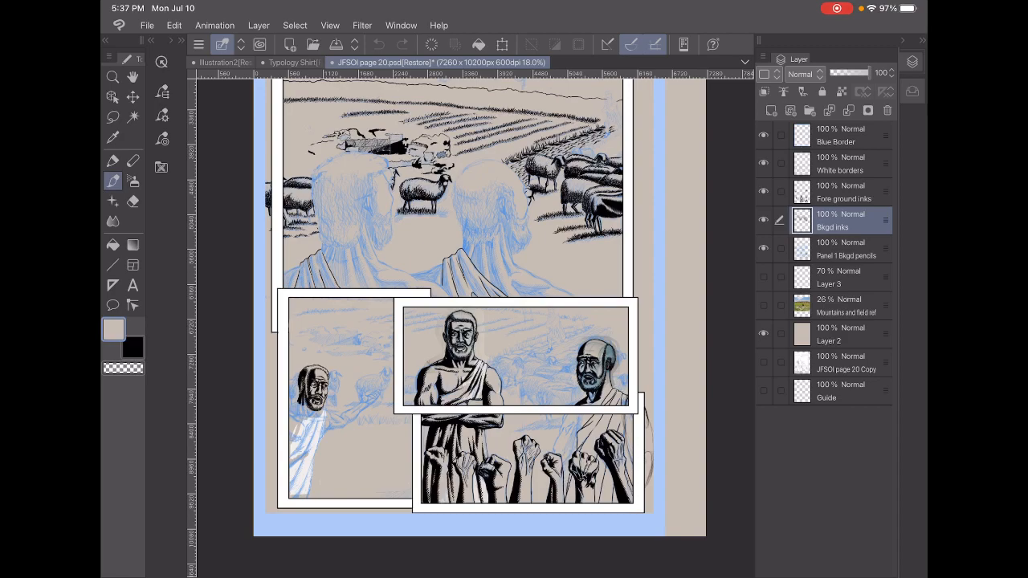
scroll(450, 184, up, 5)
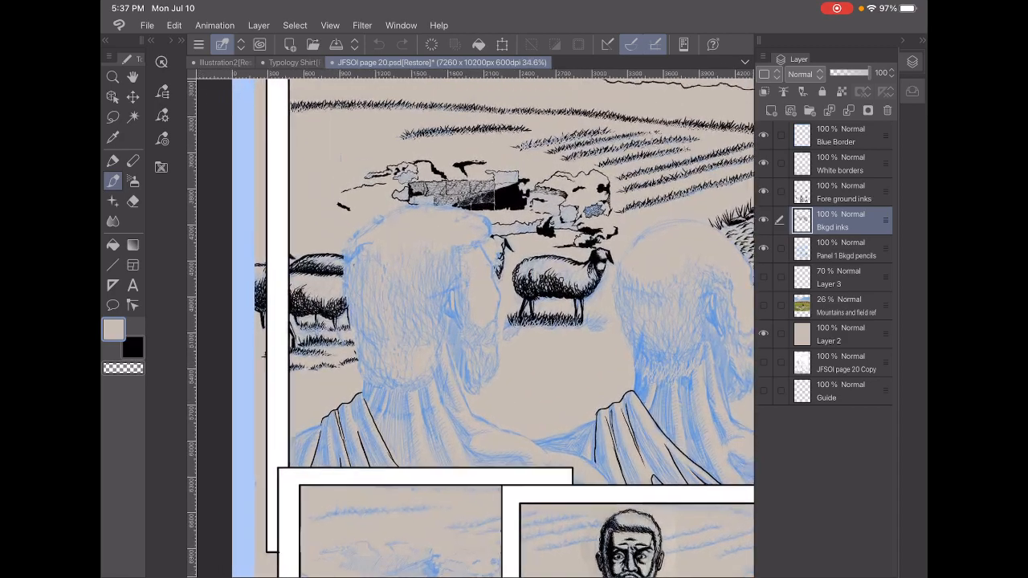
scroll(474, 281, down, 3)
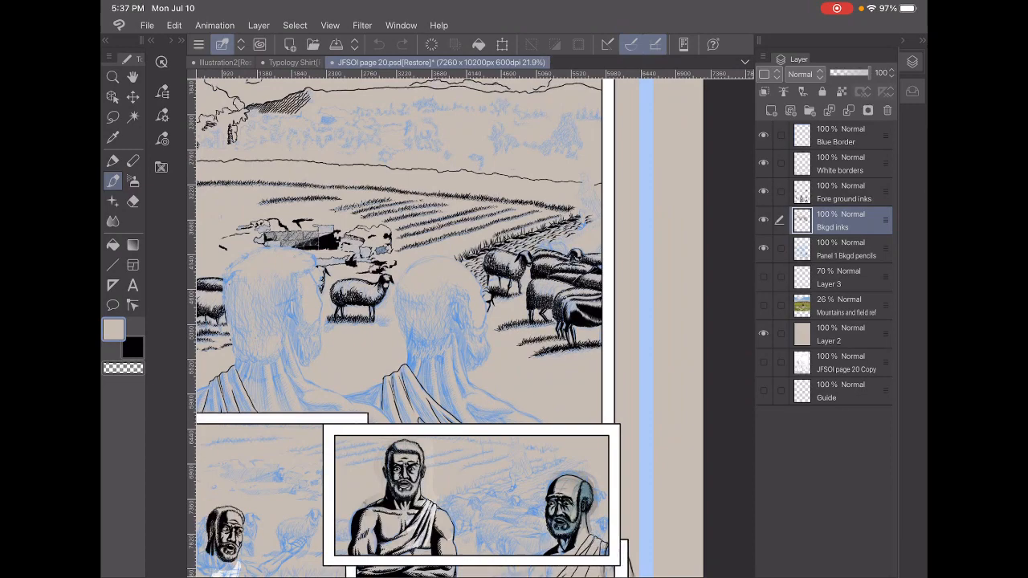
scroll(473, 281, up, 8)
scroll(401, 281, up, 4)
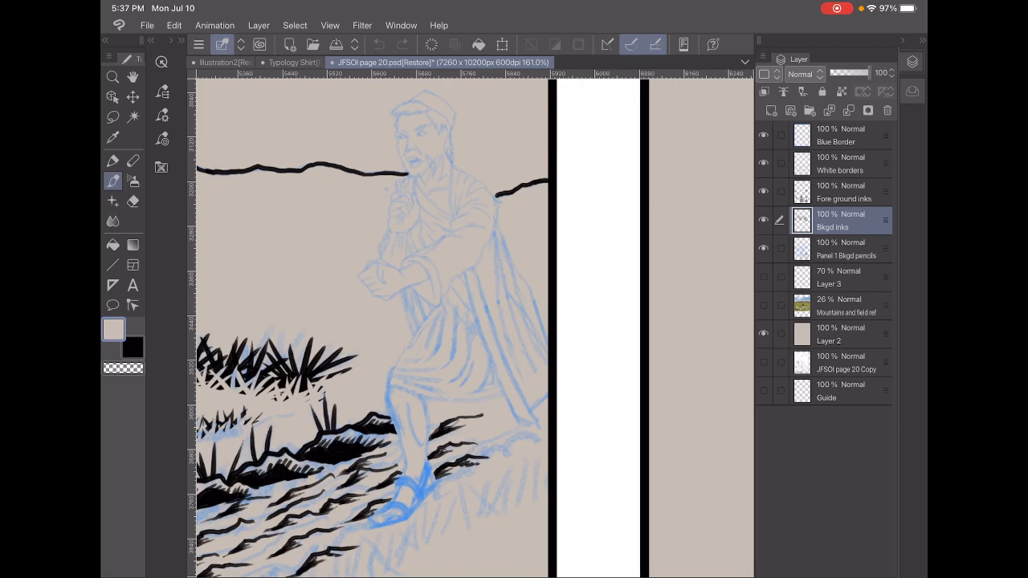
click(162, 140)
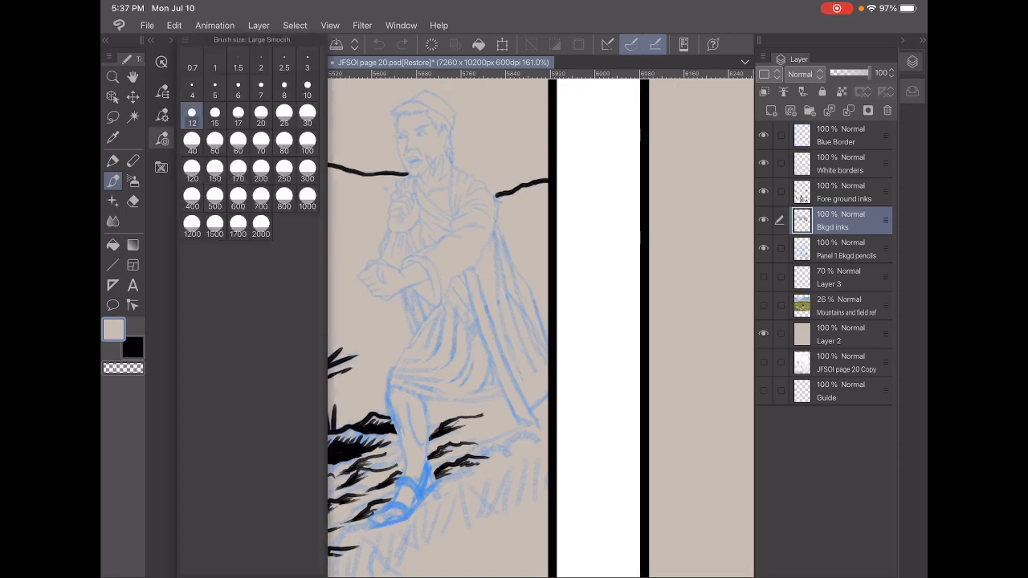
click(162, 140)
click(163, 140)
click(162, 139)
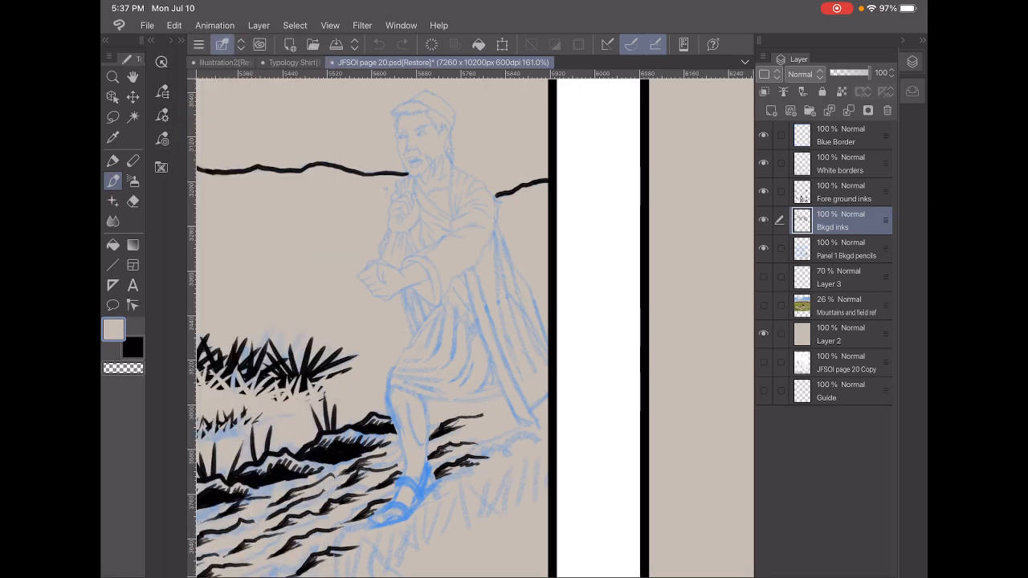
scroll(426, 200, up, 5)
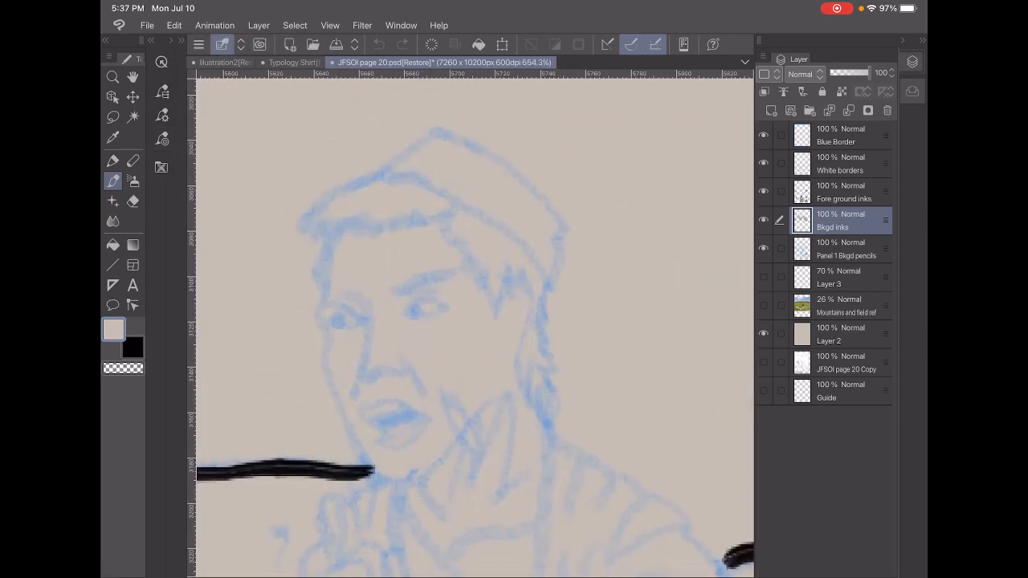
Step: Ink both pupils and the eyebrow arcs over them, undoing one stray mark
click(416, 311)
key(ctrl+z)
click(415, 312)
mouse_move(414, 309)
mouse_down()
mouse_move(446, 307)
mouse_move(403, 315)
mouse_up()
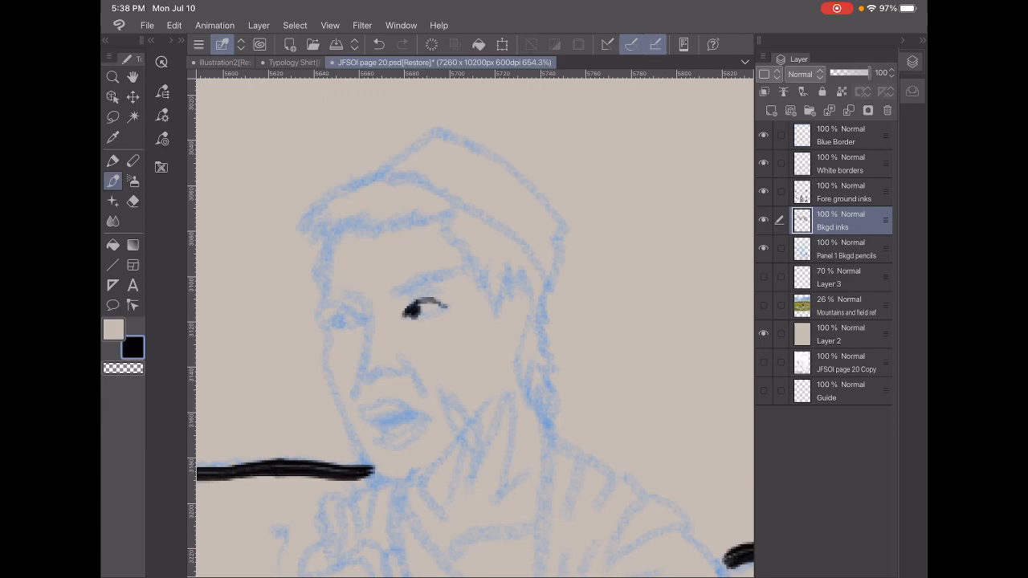
drag(336, 320, 337, 322)
mouse_move(332, 318)
mouse_down()
mouse_move(361, 320)
mouse_move(347, 308)
mouse_move(369, 318)
mouse_move(363, 371)
mouse_up()
Step: Ink the nose line, its left corner and the curve from the tip
mouse_move(371, 325)
mouse_down()
mouse_move(363, 378)
mouse_move(405, 376)
mouse_up()
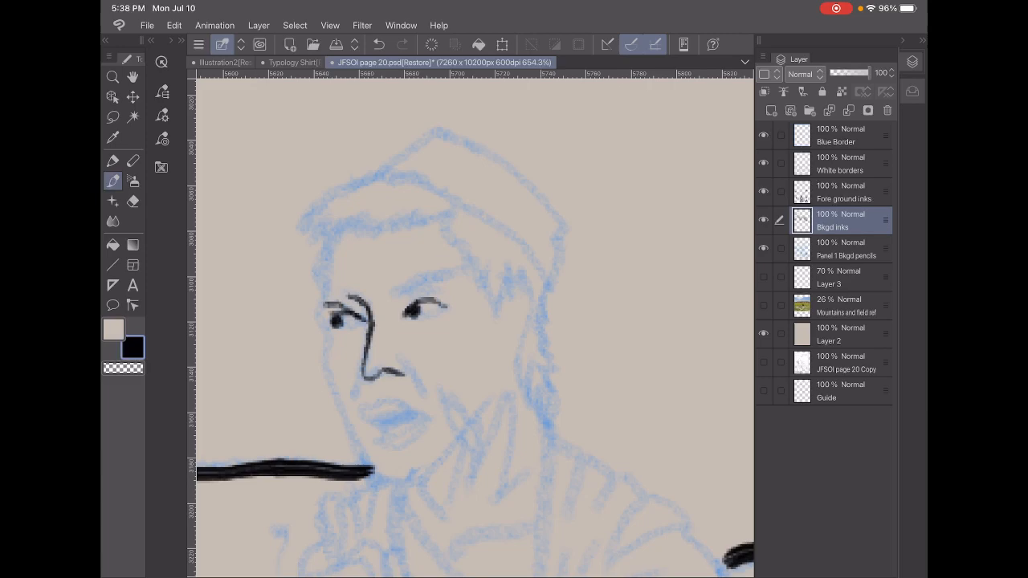
drag(364, 366, 354, 394)
drag(396, 362, 422, 389)
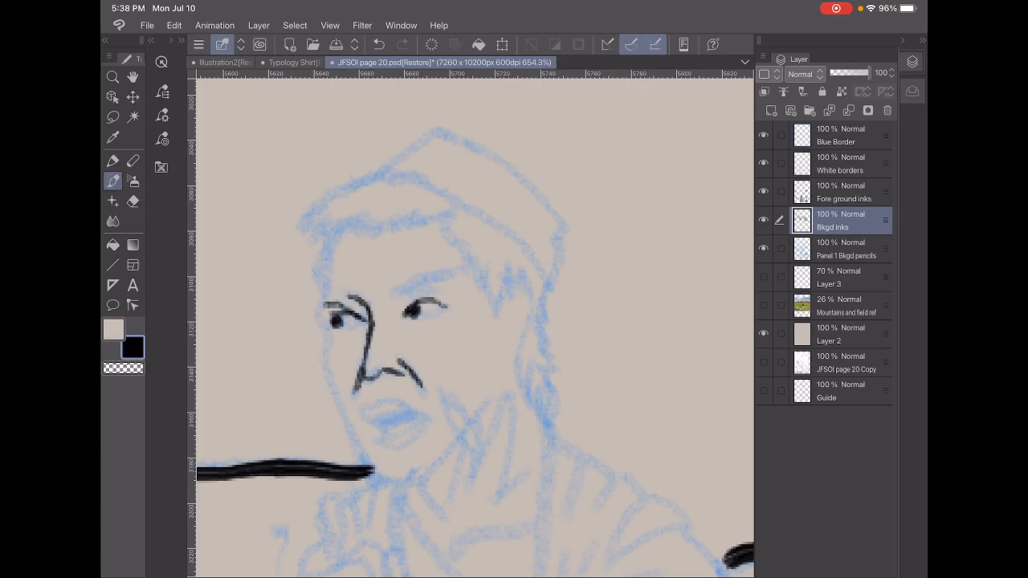
scroll(474, 322, down, 5)
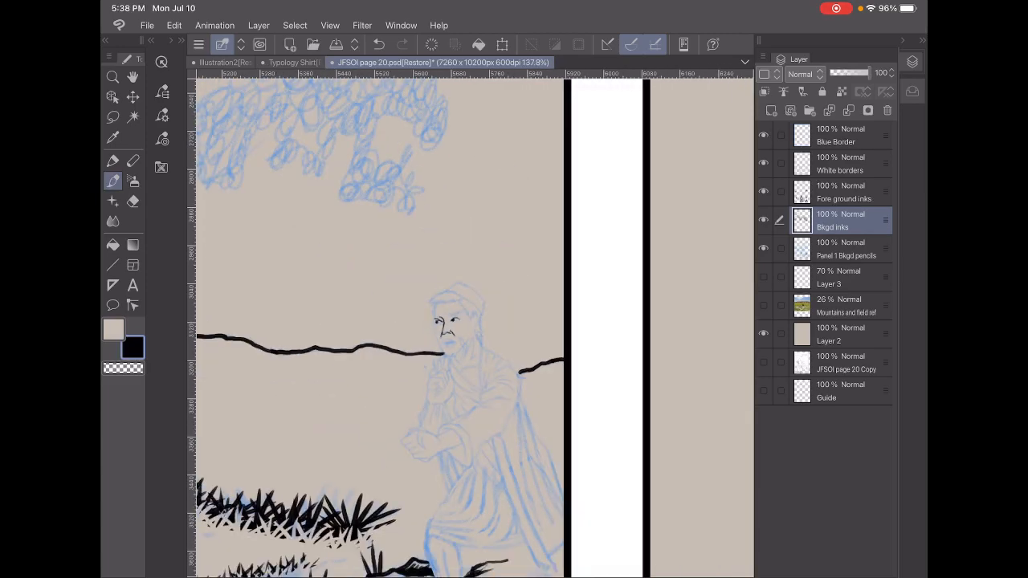
scroll(449, 329, up, 5)
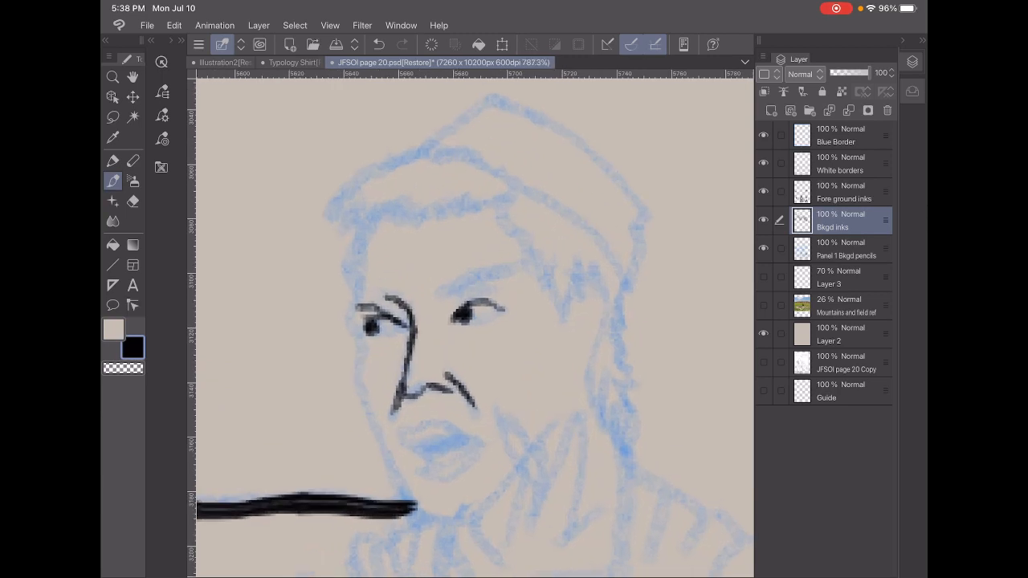
Step: Ink the right eyebrow thickened into an angry brow, then the left eyebrow
drag(447, 294, 530, 258)
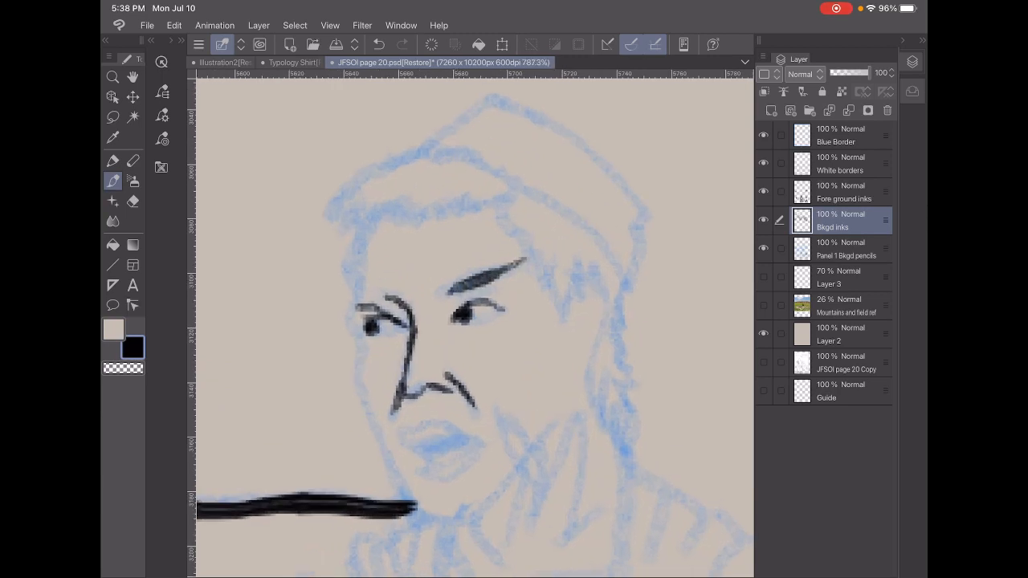
drag(448, 290, 500, 262)
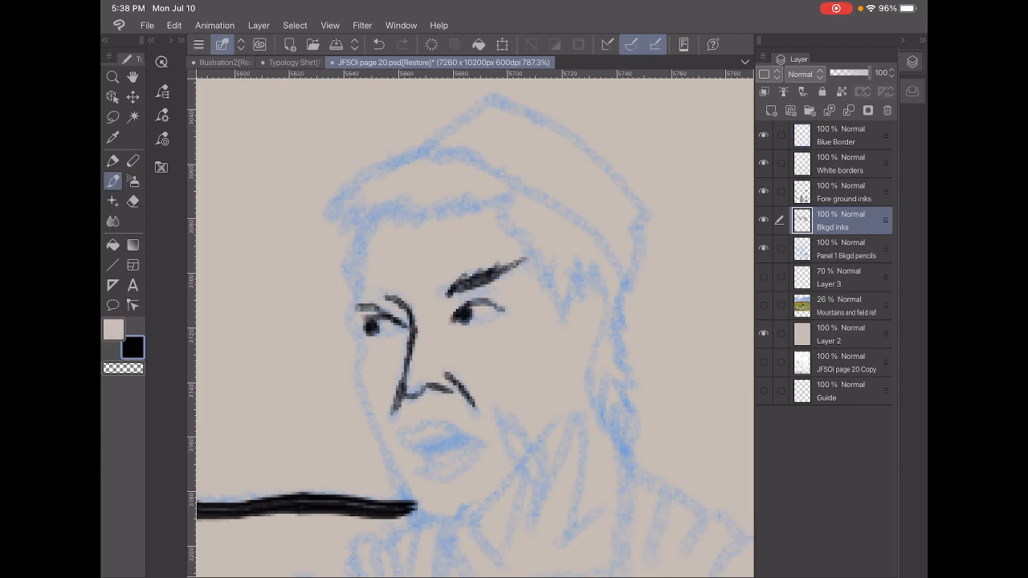
drag(400, 298, 353, 282)
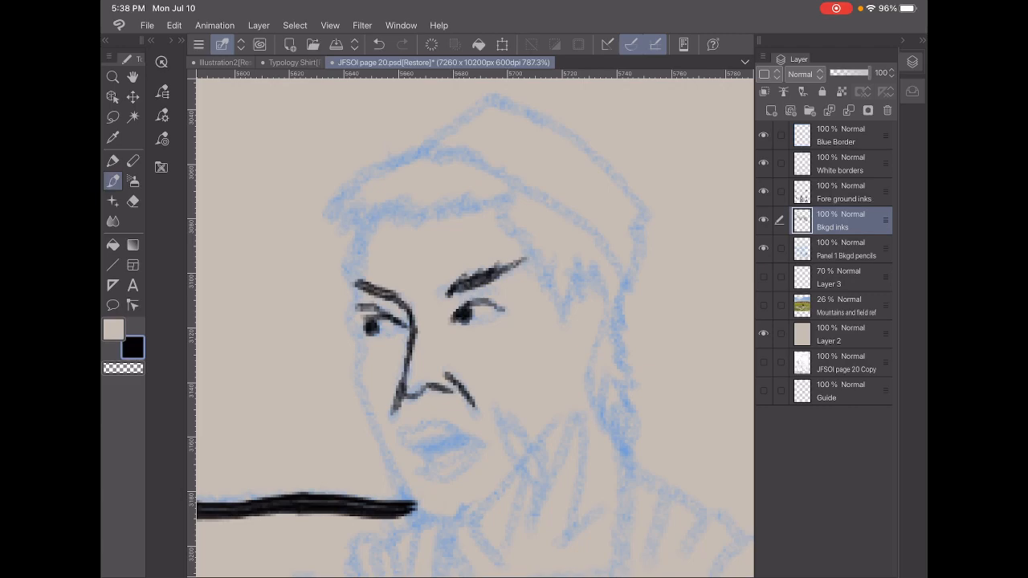
scroll(470, 321, down, 3)
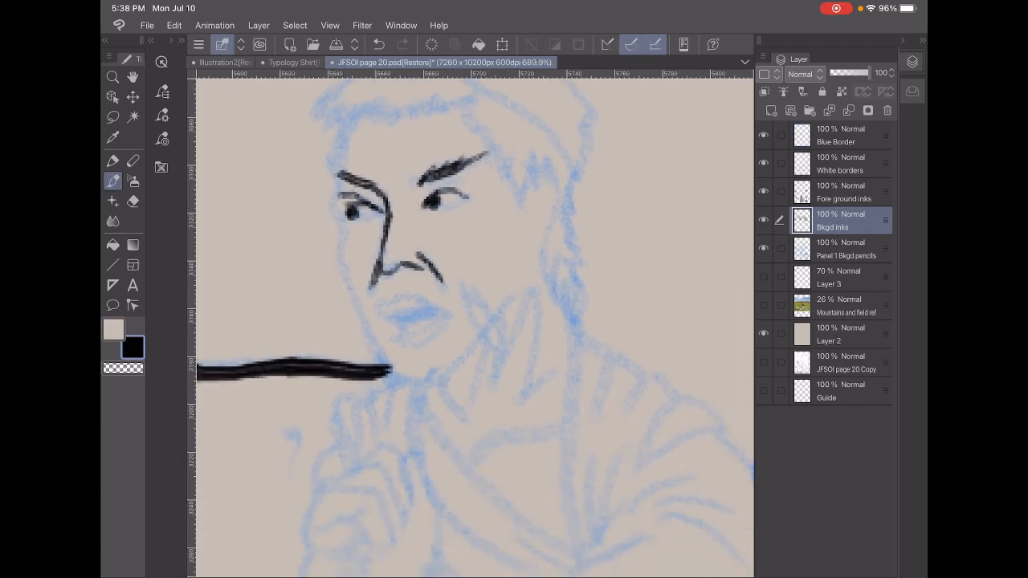
Step: Ink the face's left edge, the cheek down to the horizon and the forehead line
mouse_move(340, 174)
mouse_down()
mouse_move(331, 196)
mouse_move(342, 225)
mouse_move(337, 270)
mouse_up()
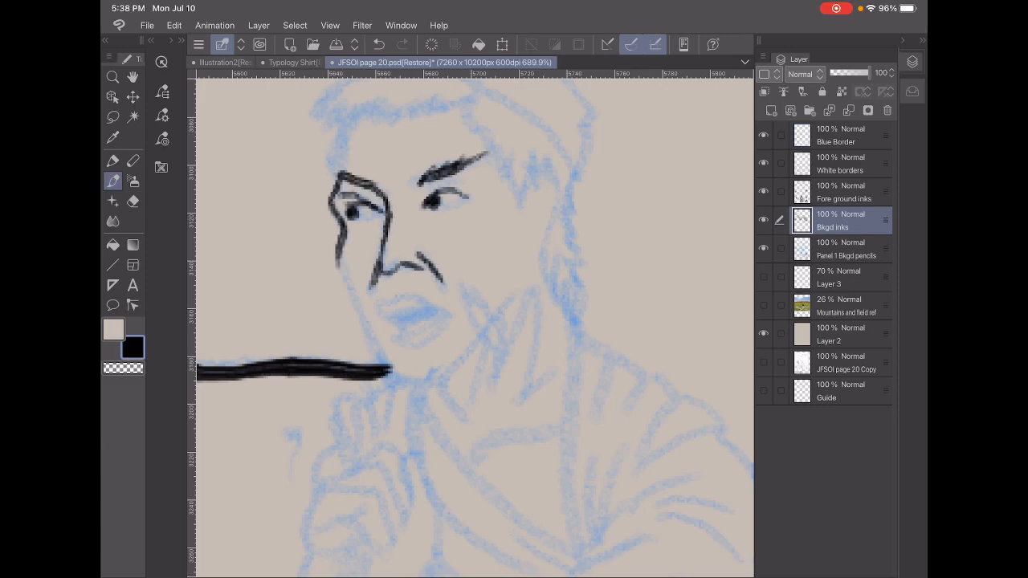
scroll(469, 282, up, 3)
mouse_move(400, 167)
mouse_down()
mouse_move(360, 323)
mouse_move(369, 337)
mouse_up()
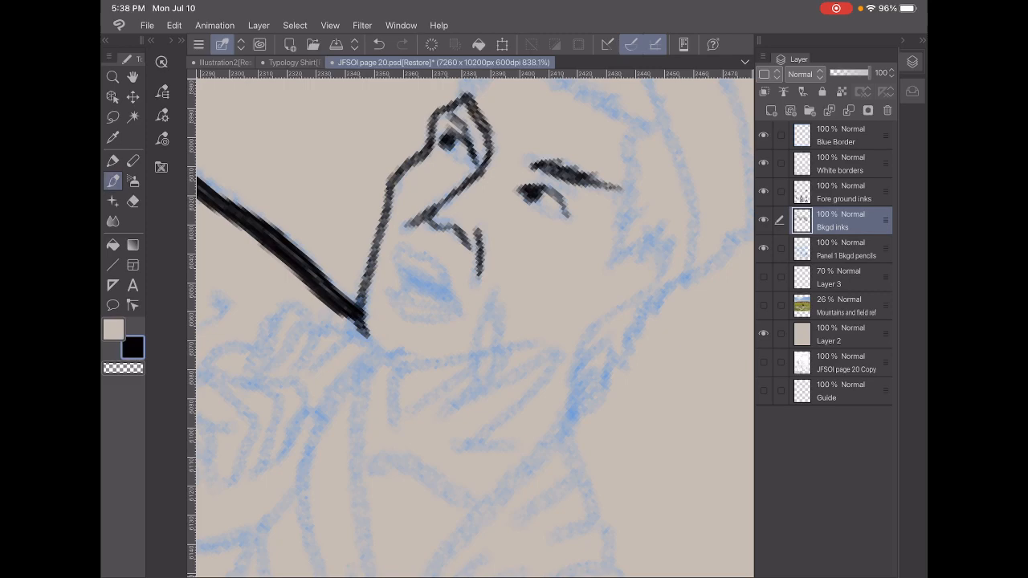
scroll(470, 281, down, 5)
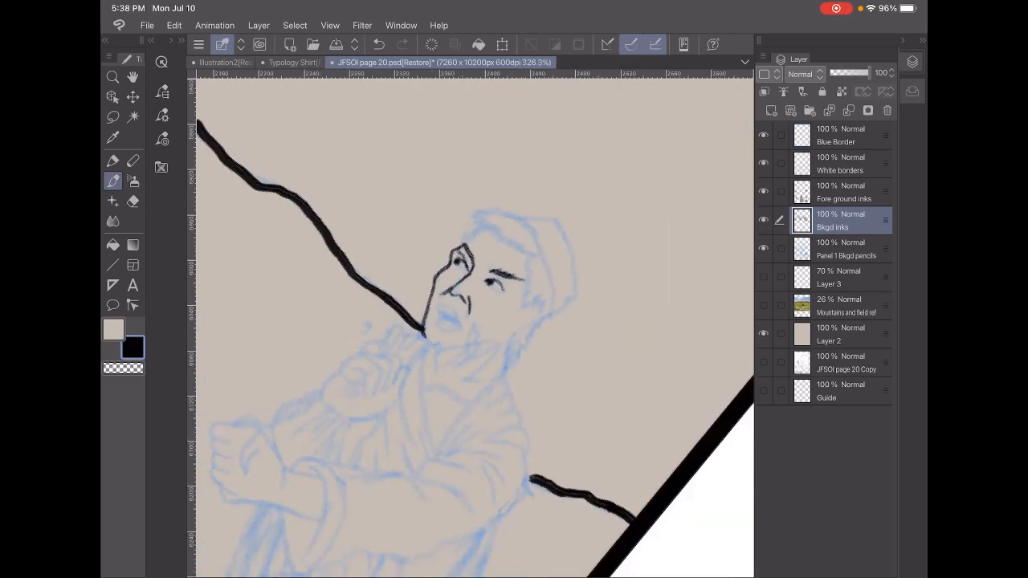
scroll(482, 273, up, 5)
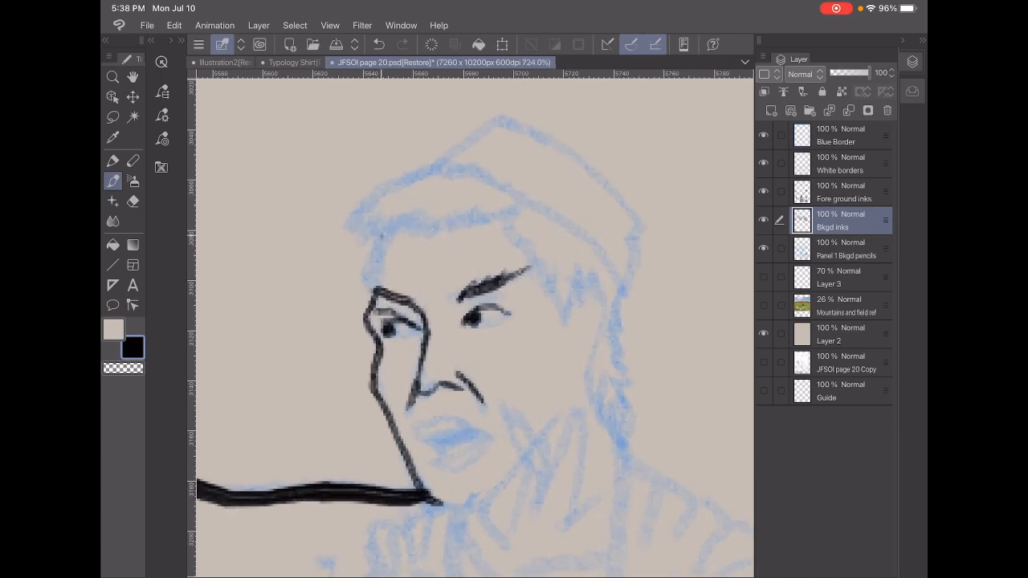
drag(381, 235, 369, 288)
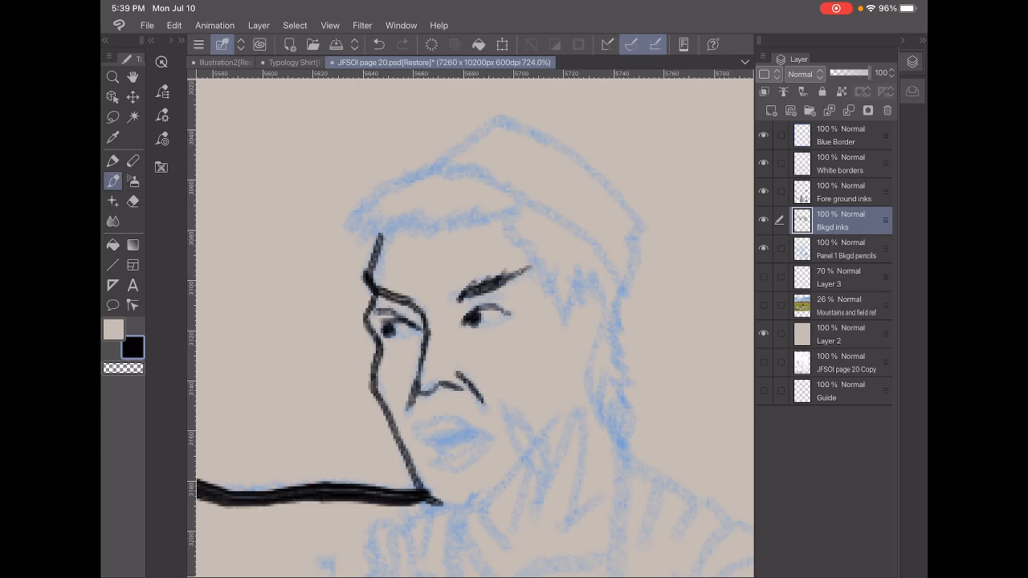
Step: Ink the ear's outer rim, an upper-left stroke and its inner curves
mouse_move(570, 308)
mouse_down()
mouse_move(584, 288)
mouse_move(597, 294)
mouse_move(599, 338)
mouse_move(575, 361)
mouse_up()
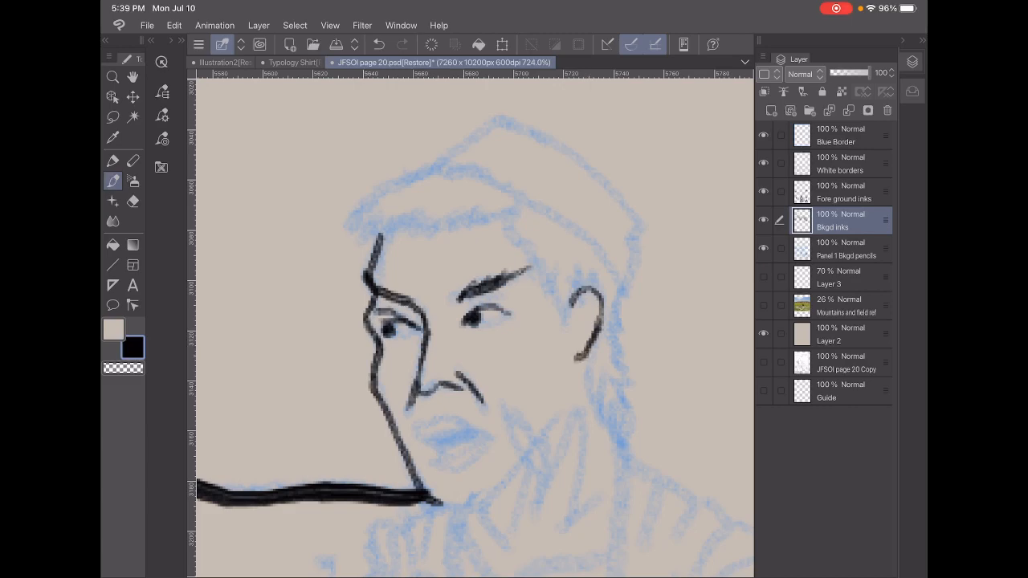
drag(575, 297, 565, 315)
mouse_move(578, 315)
mouse_down()
mouse_move(583, 302)
mouse_move(596, 311)
mouse_move(573, 319)
mouse_move(578, 337)
mouse_move(589, 326)
mouse_up()
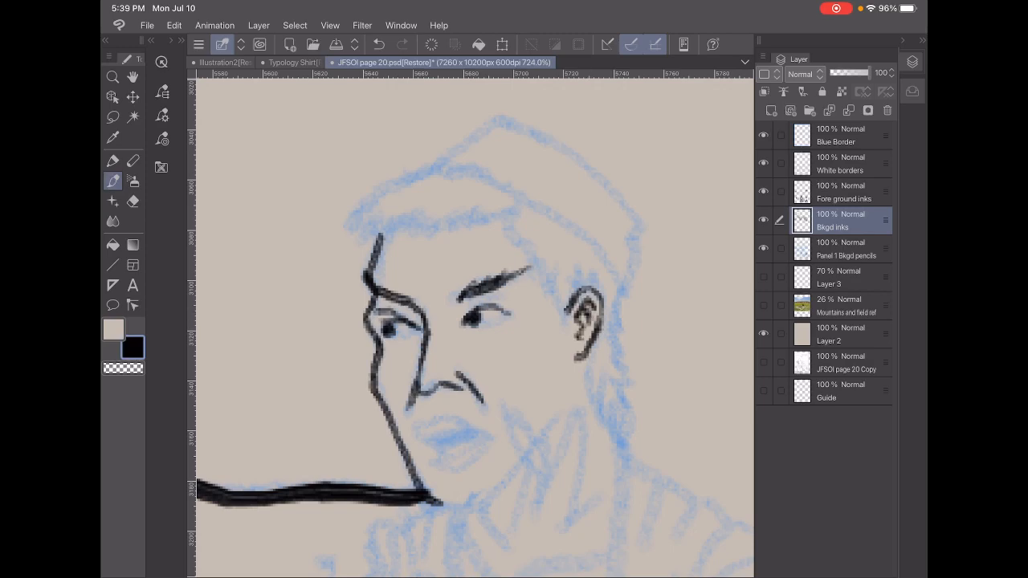
scroll(449, 321, up, 5)
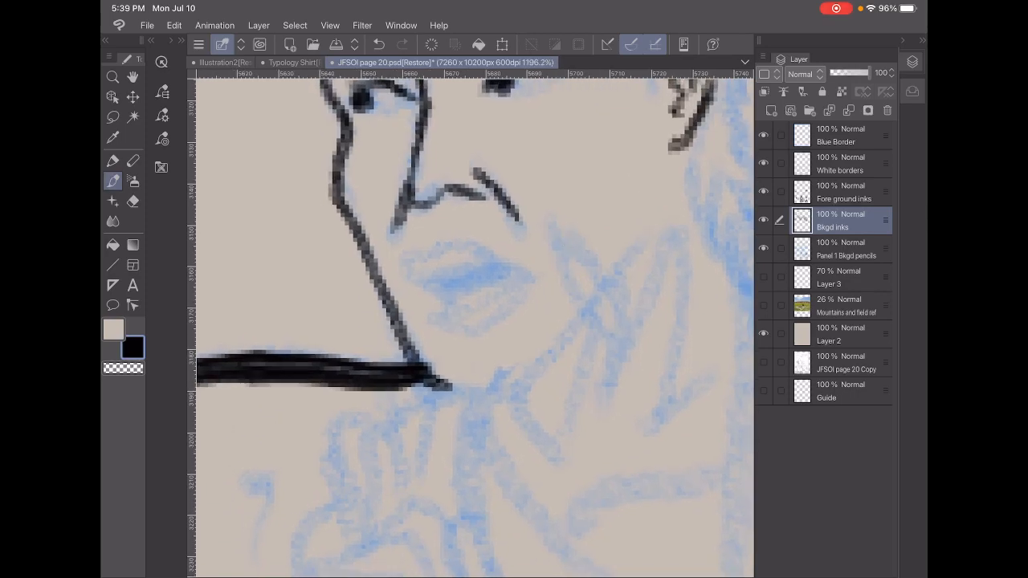
Step: Ink the upper and lower lip lines and fill the open mouth solid black
mouse_move(407, 274)
mouse_down()
mouse_move(418, 255)
mouse_move(465, 245)
mouse_move(534, 274)
mouse_up()
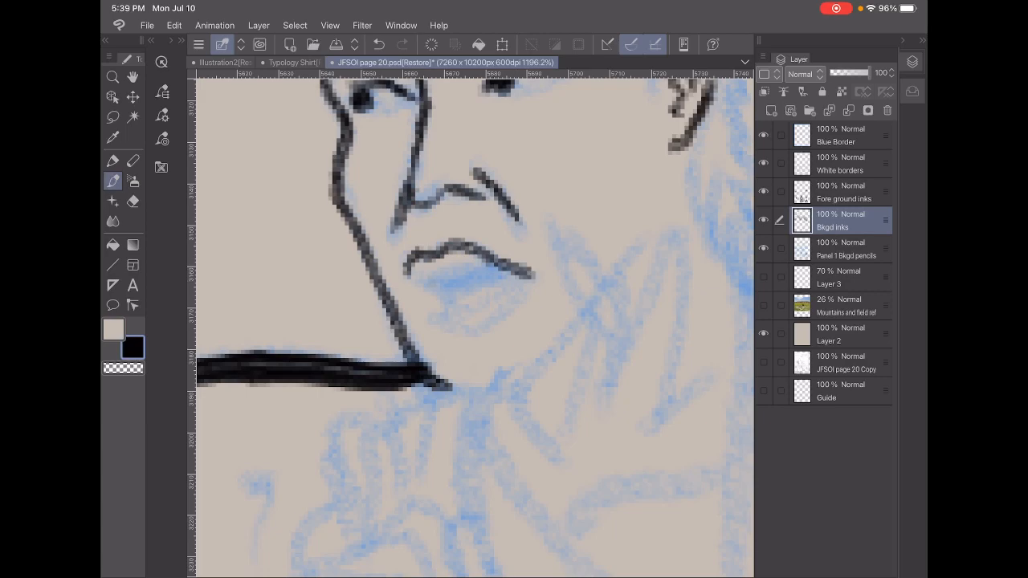
mouse_move(428, 280)
mouse_down()
mouse_move(529, 276)
mouse_move(443, 278)
mouse_move(472, 275)
mouse_move(461, 289)
mouse_move(514, 286)
mouse_move(416, 283)
mouse_move(438, 296)
mouse_up()
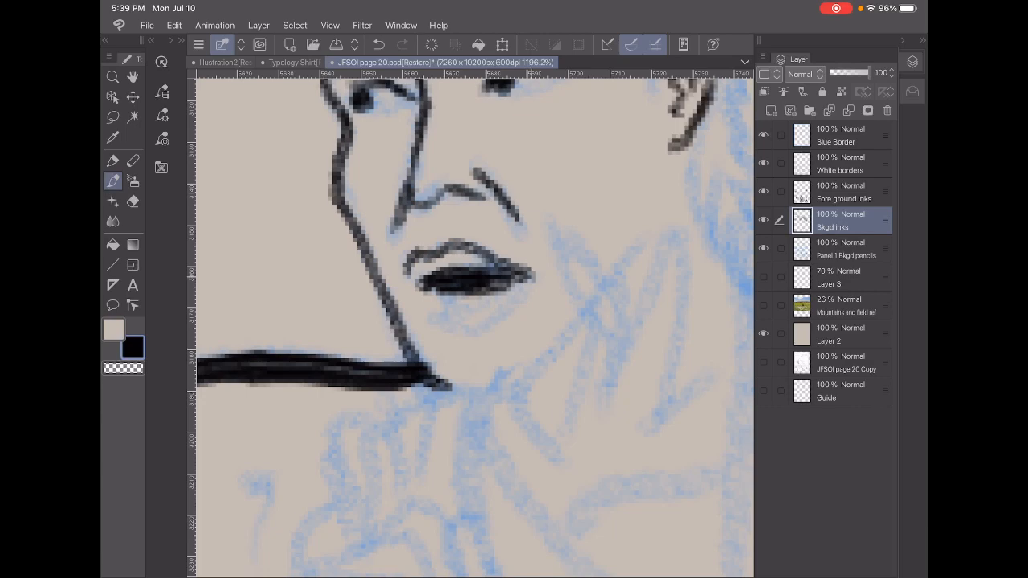
mouse_move(530, 278)
mouse_down()
mouse_move(506, 309)
mouse_move(446, 331)
mouse_move(474, 332)
mouse_move(499, 313)
mouse_up()
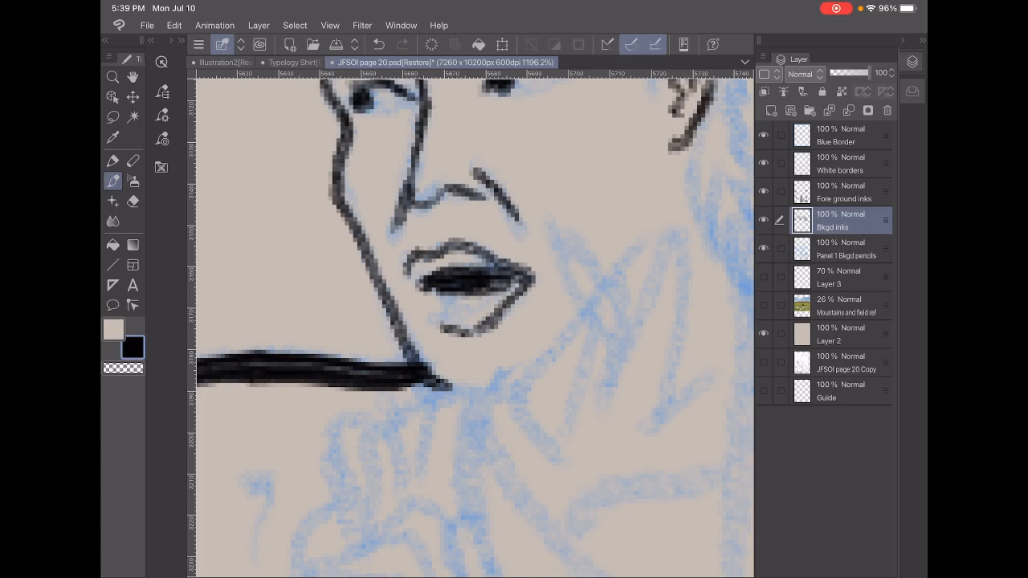
mouse_move(511, 285)
mouse_down()
mouse_move(438, 312)
mouse_move(443, 297)
mouse_move(458, 297)
mouse_move(455, 311)
mouse_move(496, 286)
mouse_up()
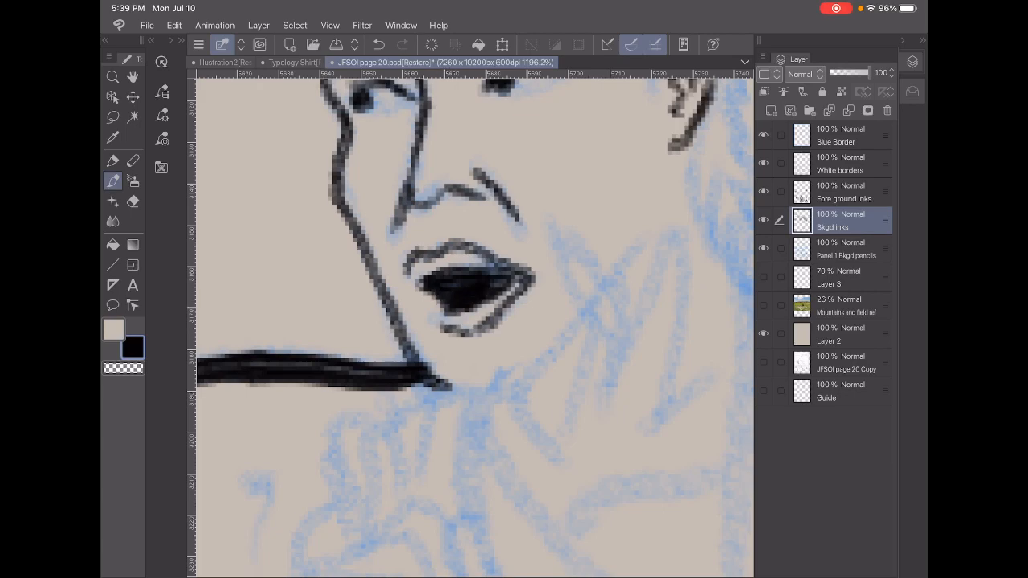
mouse_move(445, 309)
mouse_down()
mouse_move(433, 322)
mouse_move(441, 304)
mouse_up()
scroll(474, 281, down, 5)
scroll(514, 265, up, 5)
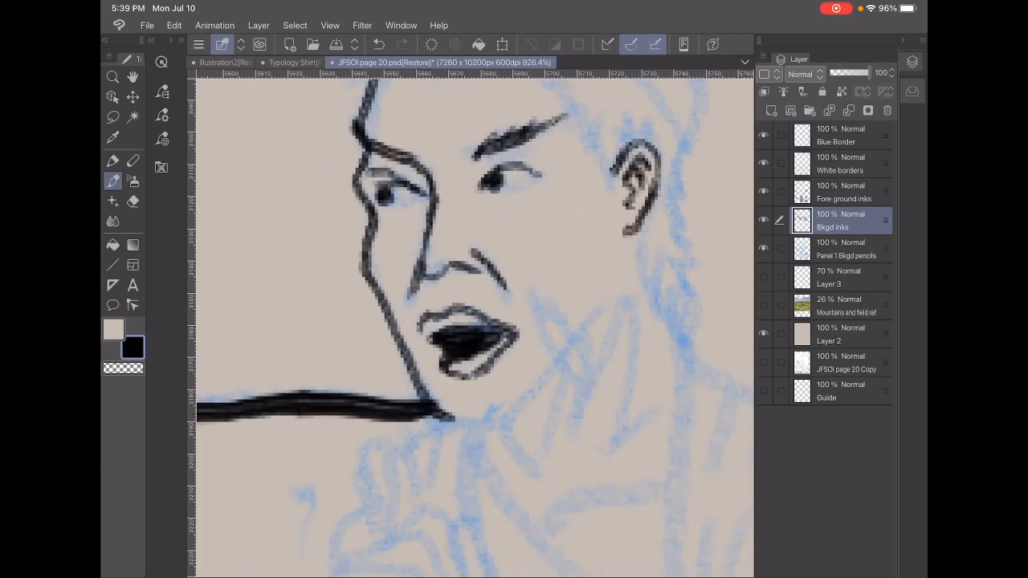
scroll(481, 321, down, 3)
scroll(473, 281, up, 4)
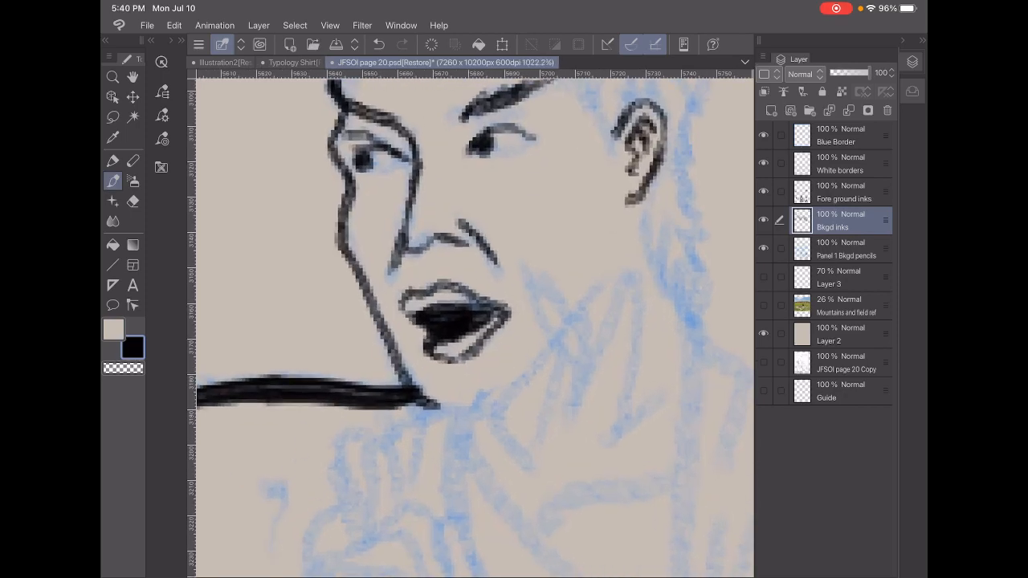
Step: Extend the black line under the chin rightward and ink the jawline up toward the cheek
drag(425, 408, 486, 402)
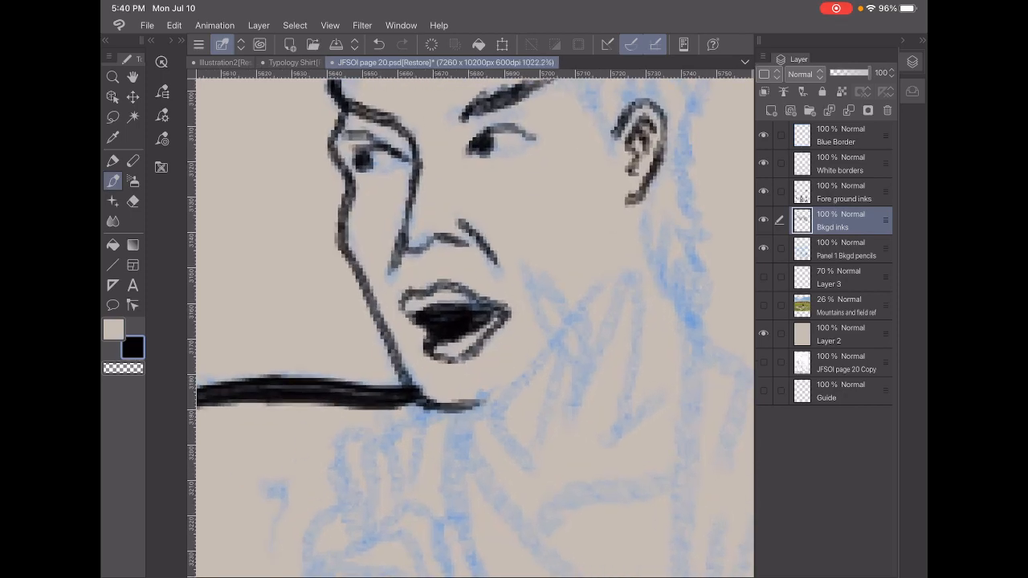
drag(589, 298, 474, 406)
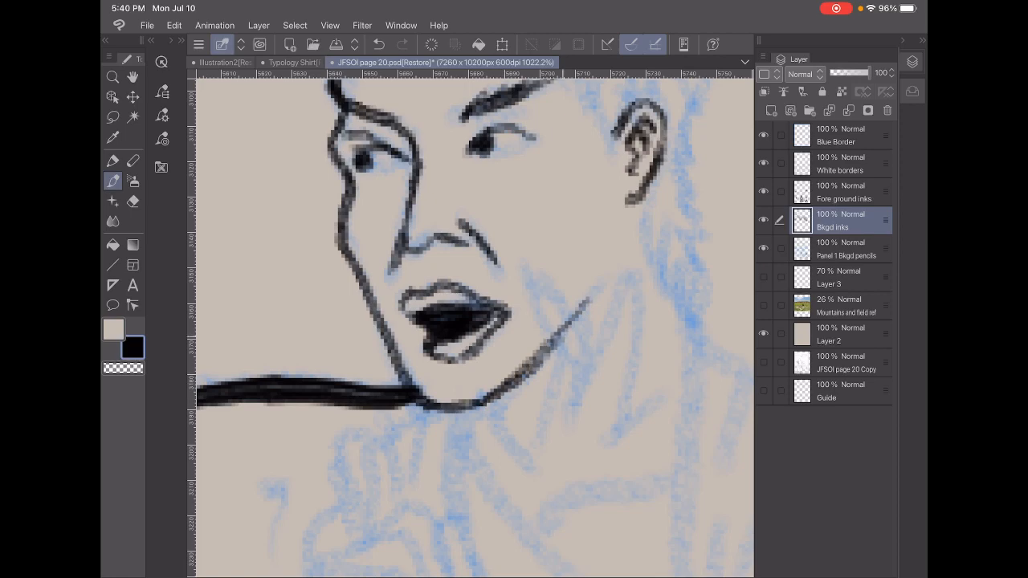